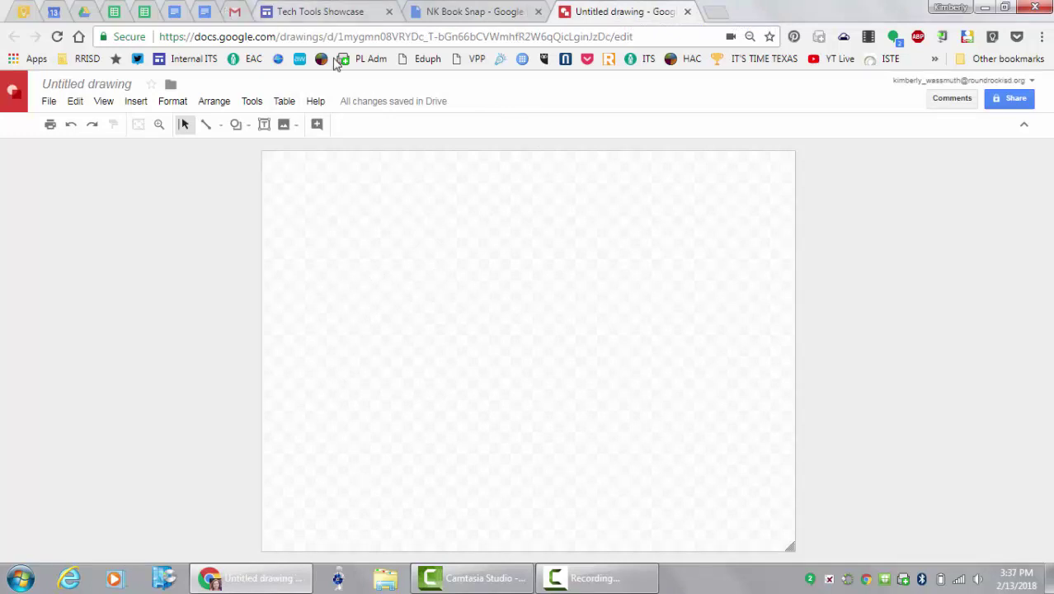
Look up the additional file types for a new Google Drive item, including Google Drawings, and return to the untitled drawing
click(85, 12)
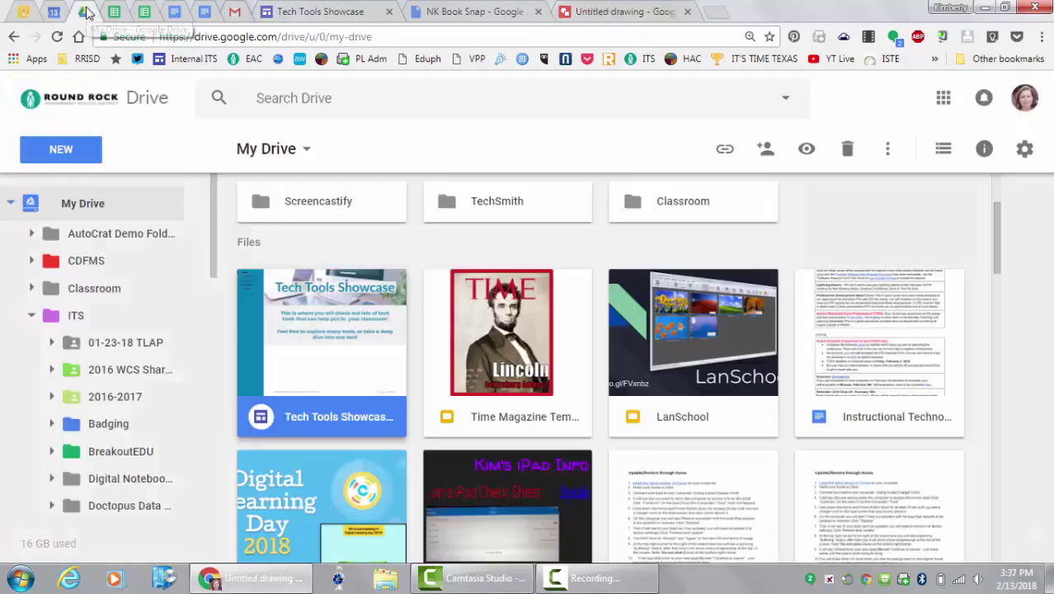
click(87, 150)
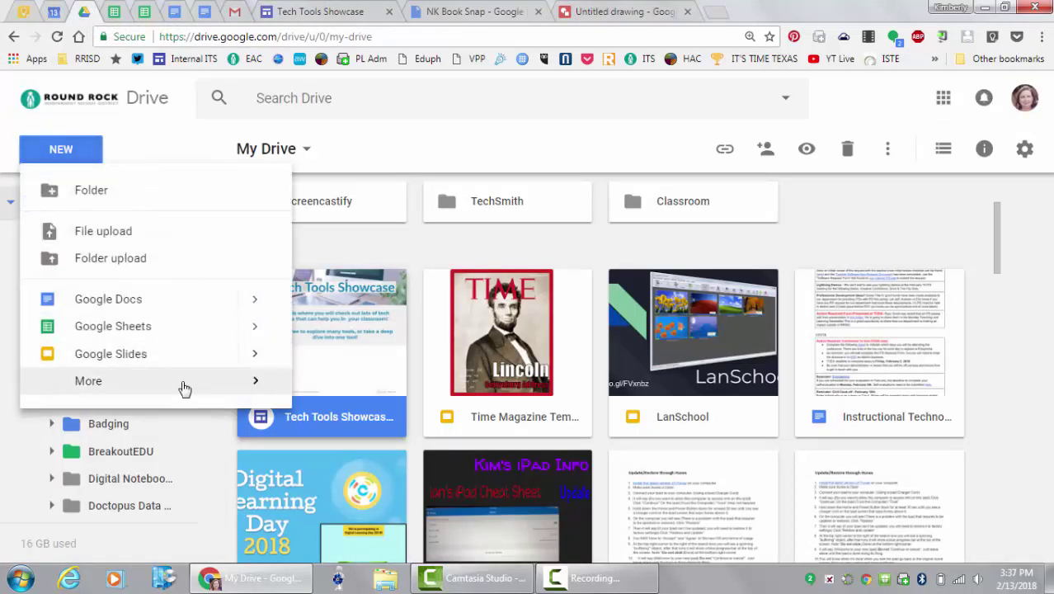
mouse_move(257, 386)
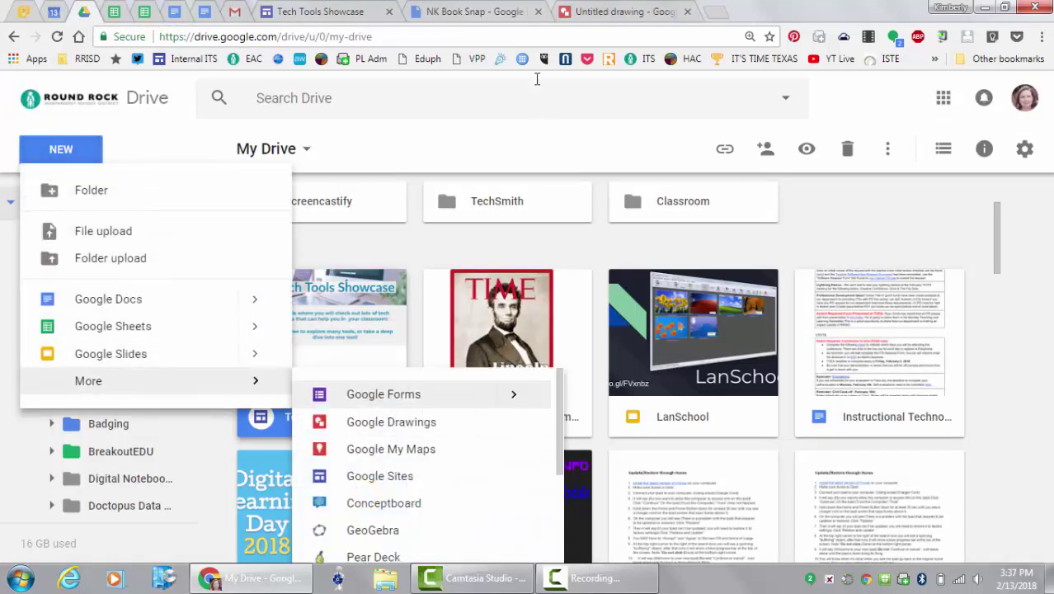
click(617, 11)
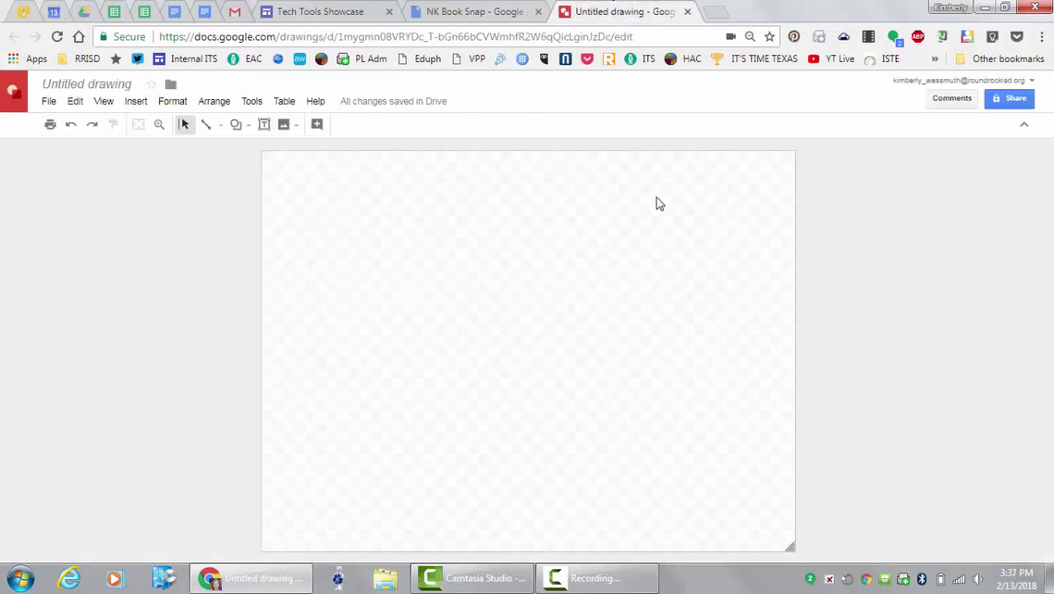
Fill the blank drawing's background with a solid medium gray
right_click(385, 203)
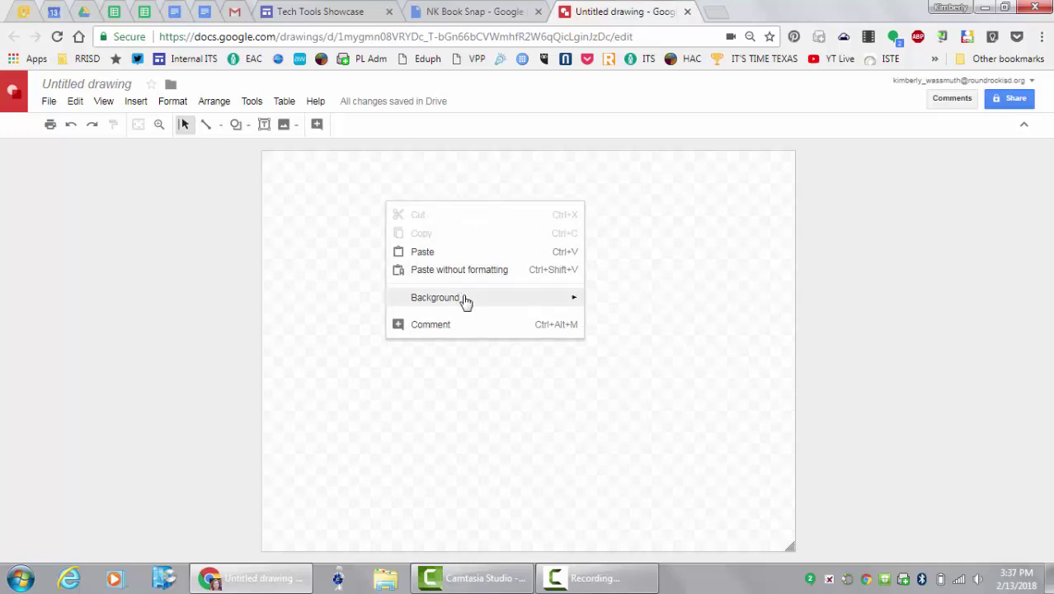
mouse_move(466, 299)
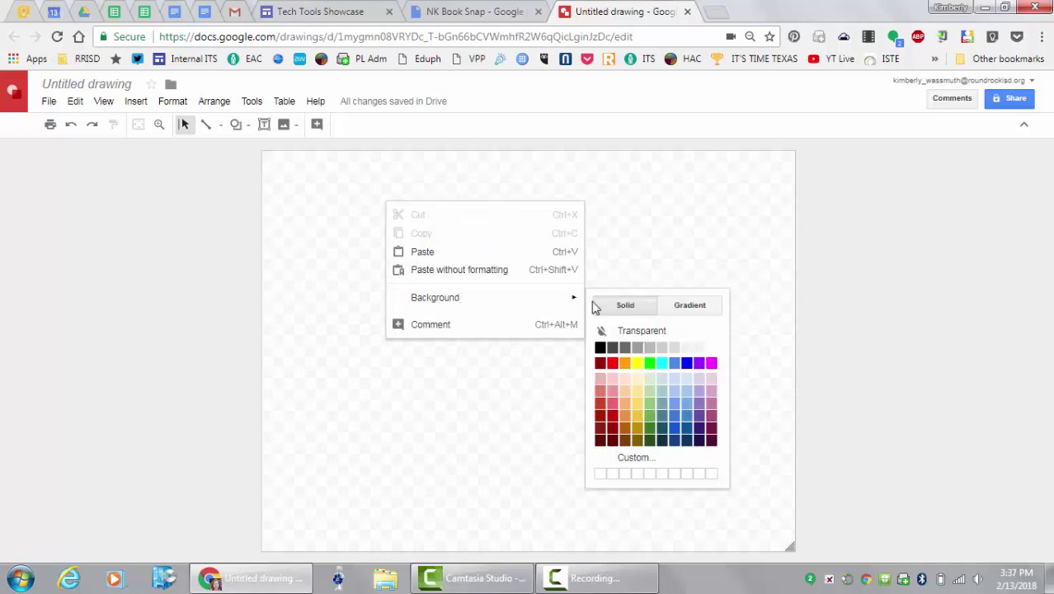
click(638, 347)
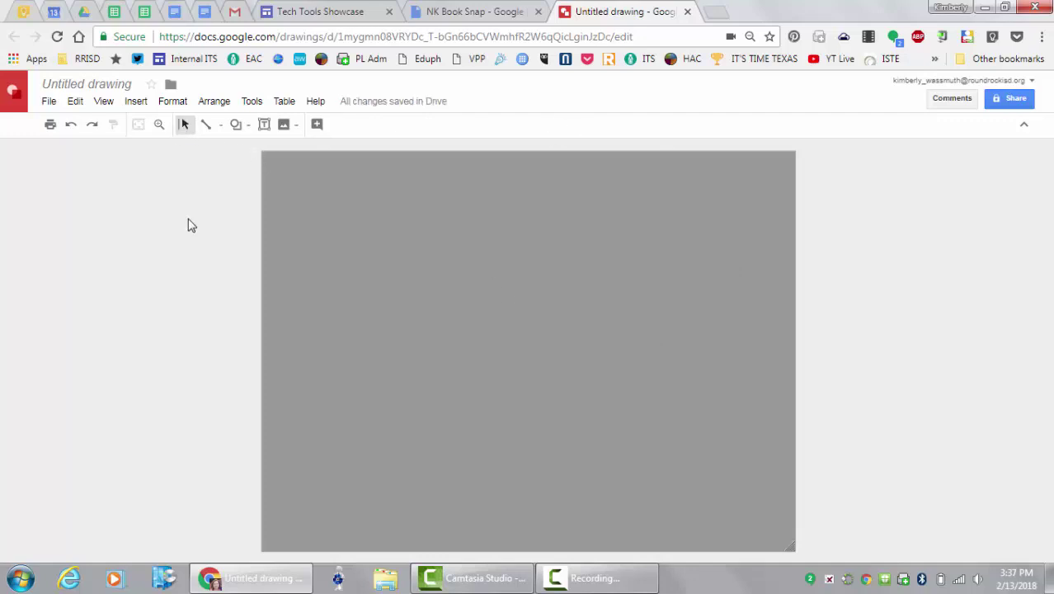
Insert a camera snapshot of the book page and enlarge it to cover most of the canvas
click(136, 100)
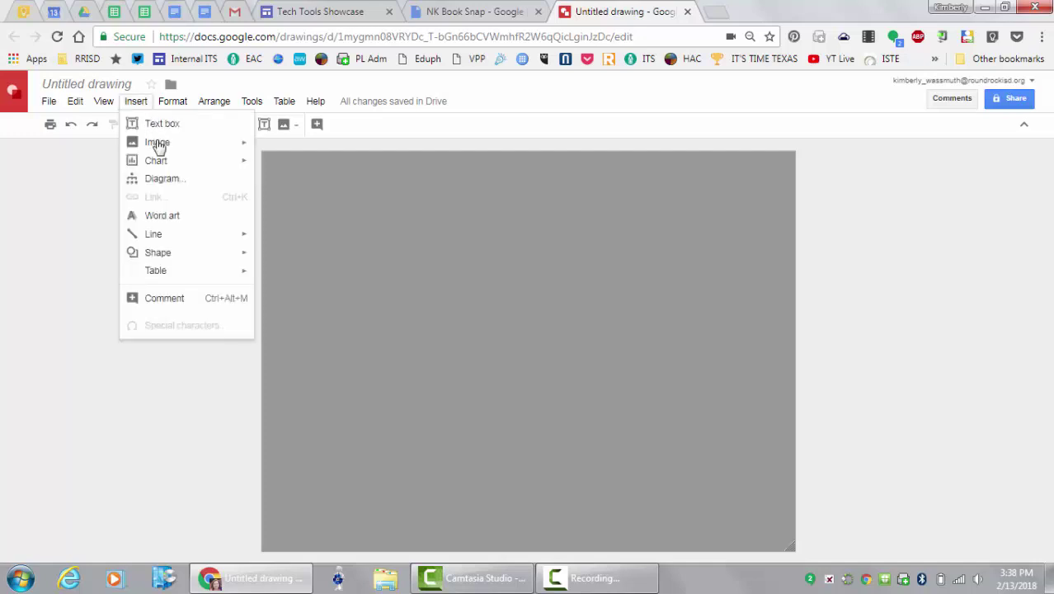
mouse_move(231, 150)
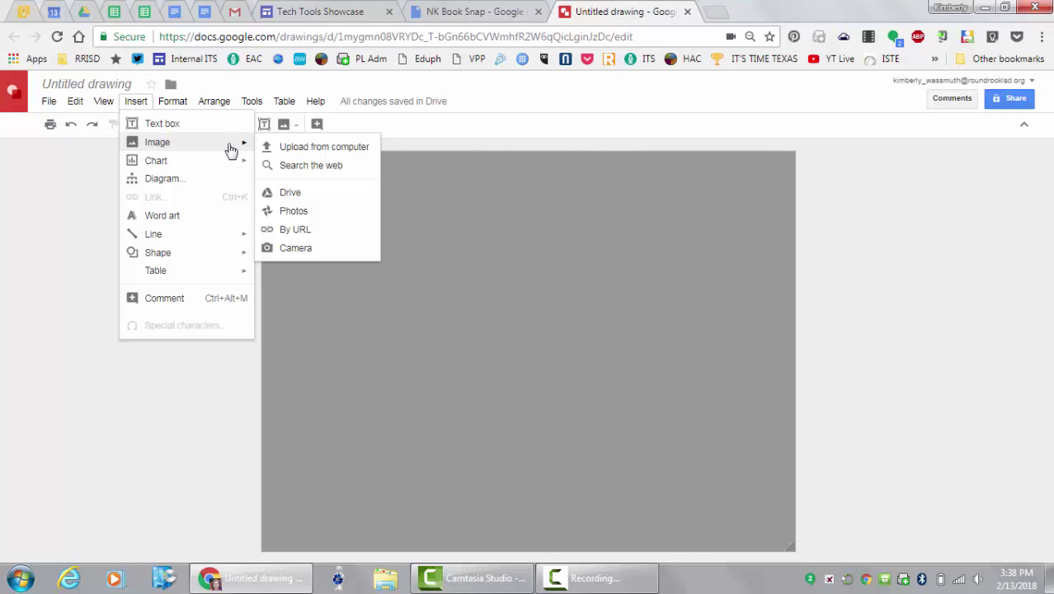
click(304, 248)
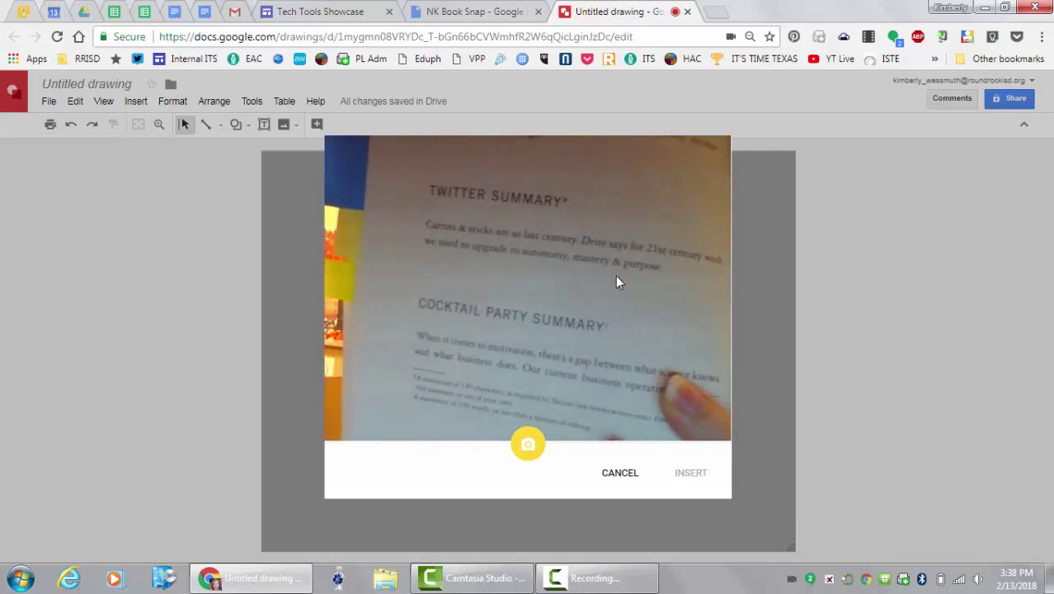
click(530, 446)
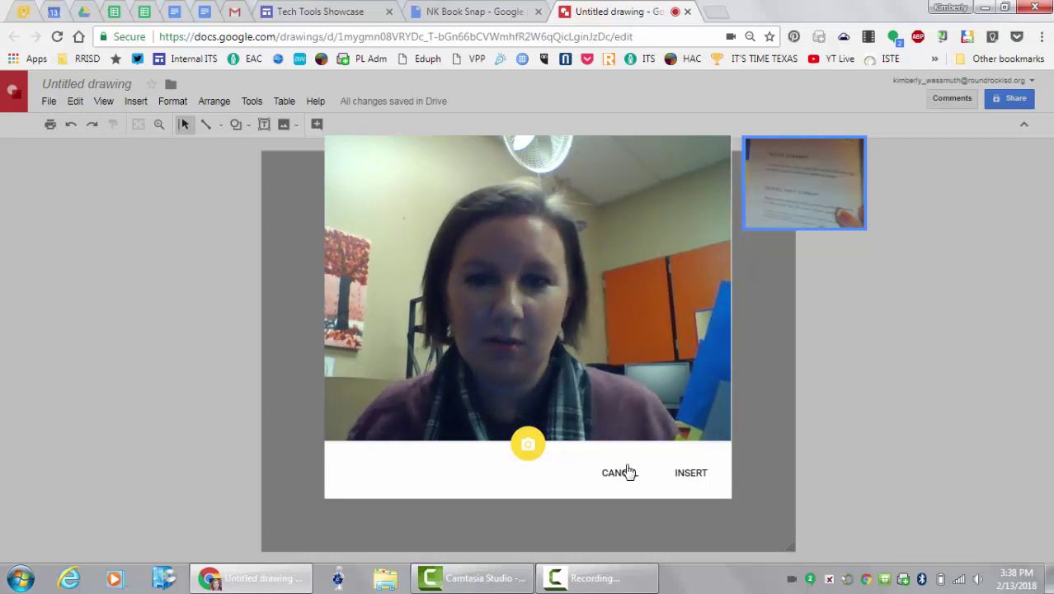
click(688, 481)
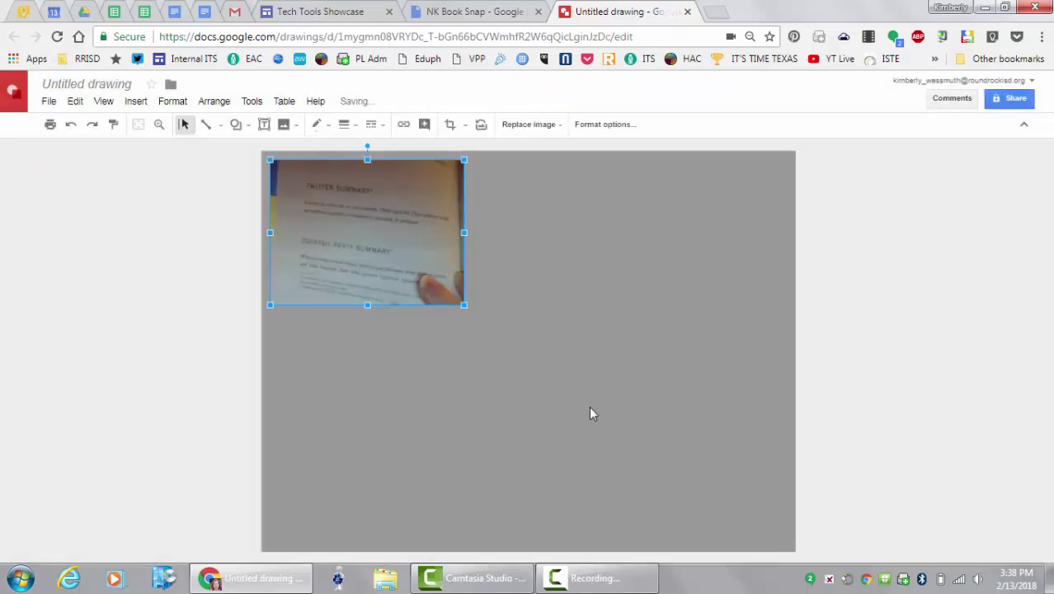
drag(466, 307, 755, 458)
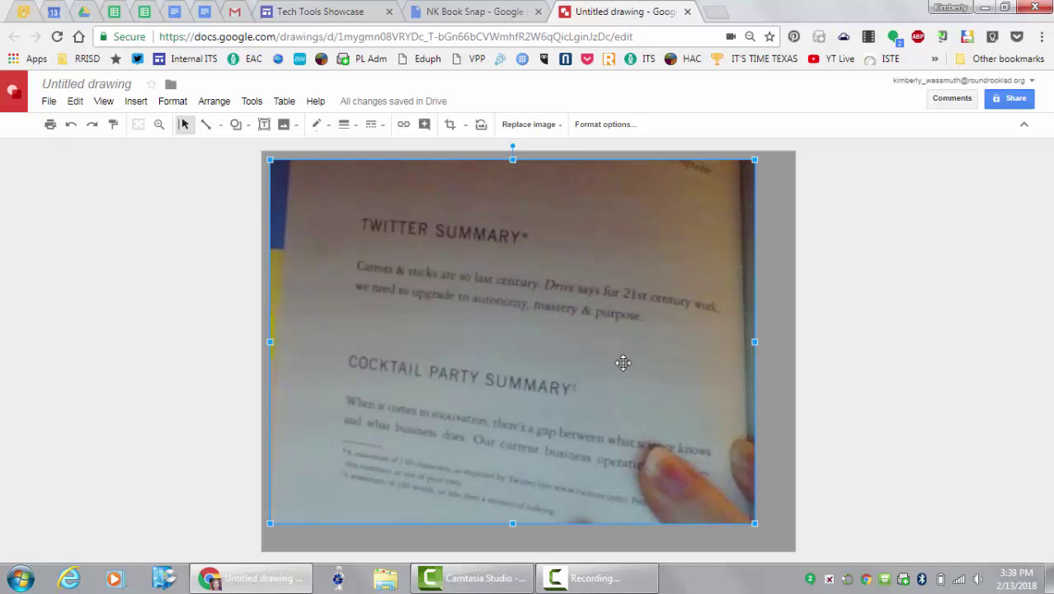
Crop the book page photo to remove the colored strip along its left edge and most of the footnotes at its bottom
double_click(606, 211)
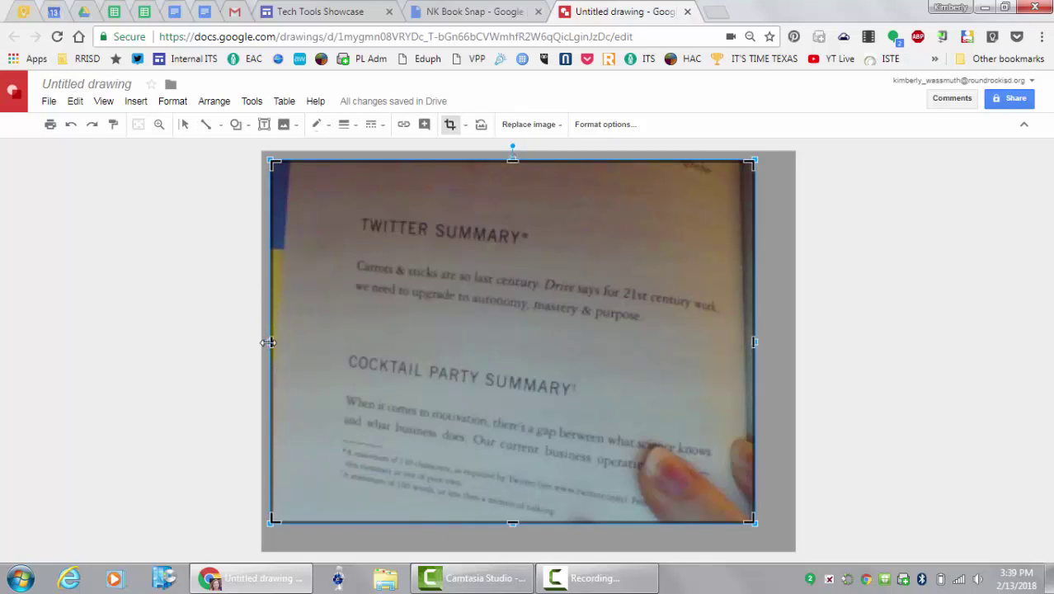
drag(276, 342, 297, 342)
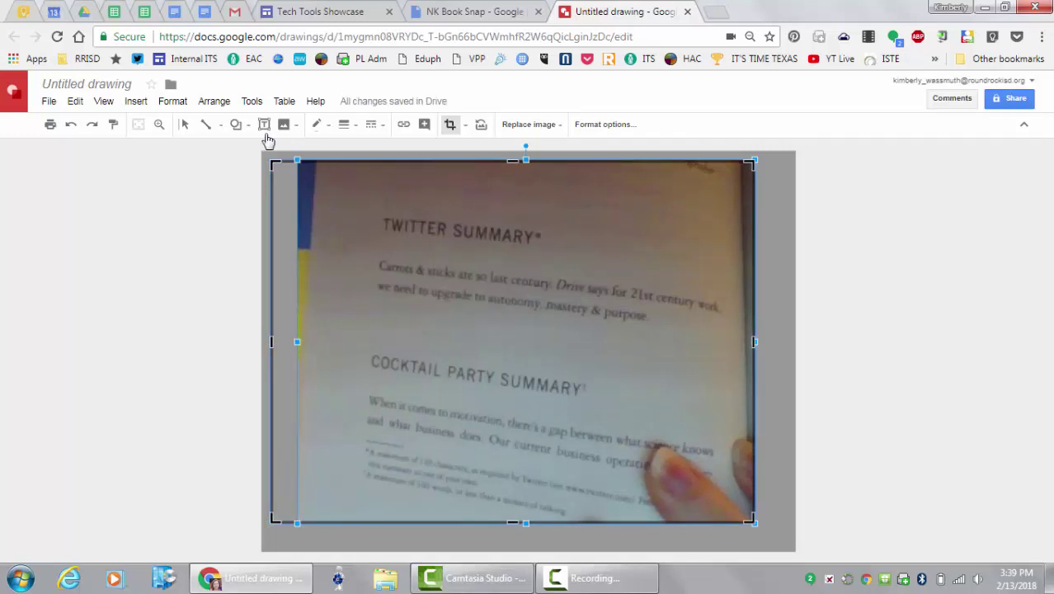
click(71, 124)
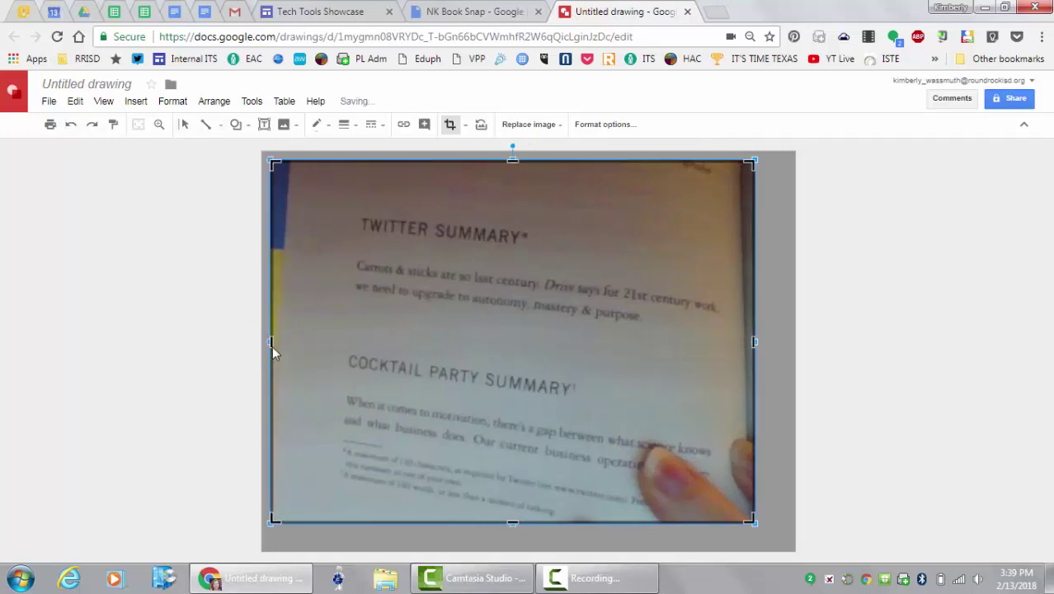
drag(272, 345, 310, 344)
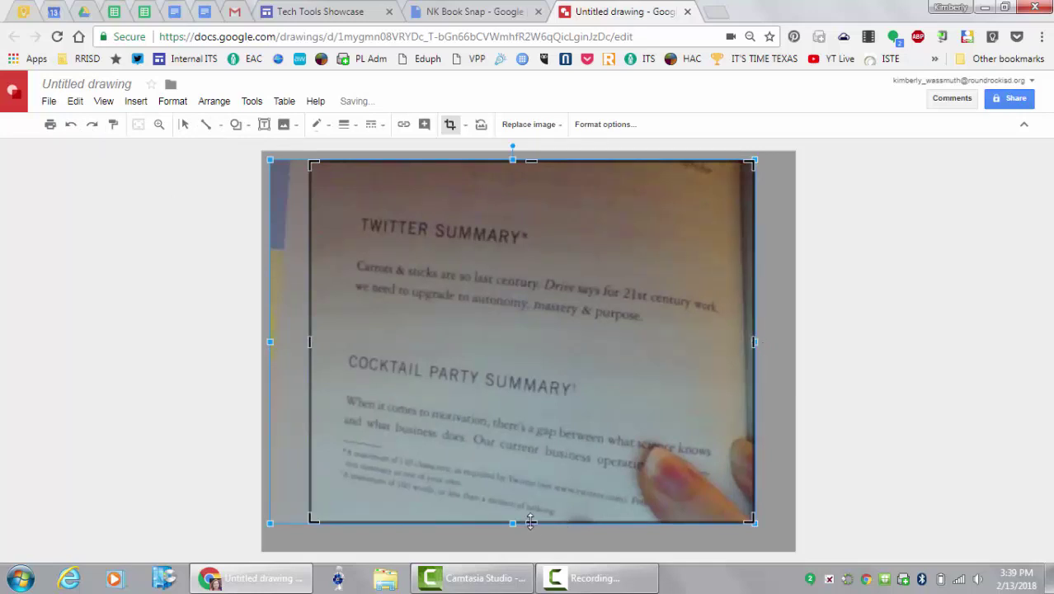
drag(532, 462, 532, 457)
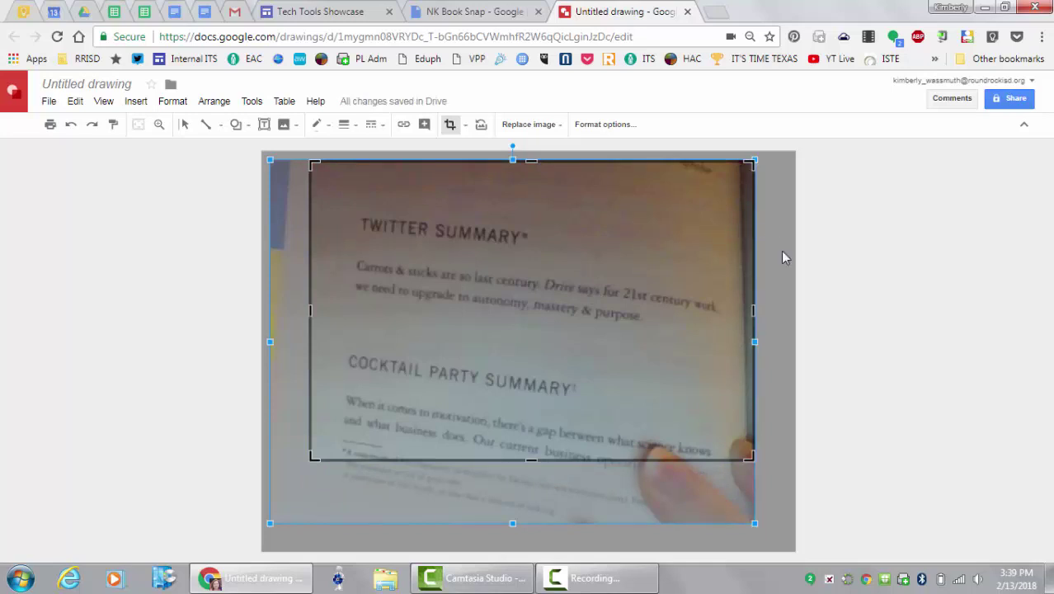
key(Return)
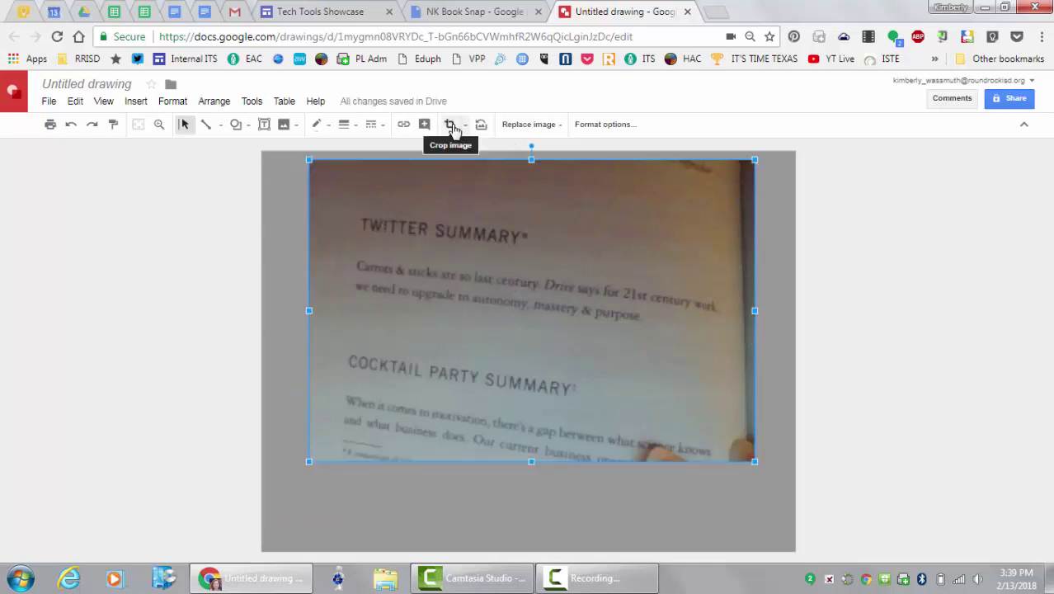
Enlarge the cropped photo to nearly the full canvas width and center it on the gray background
drag(536, 279, 489, 270)
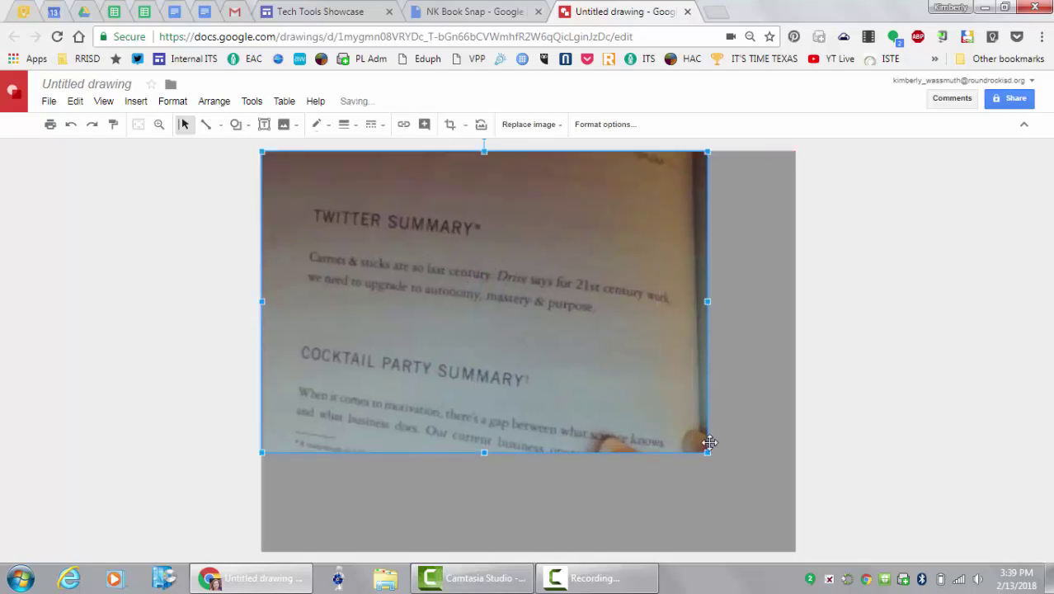
drag(708, 452, 790, 506)
drag(705, 402, 705, 414)
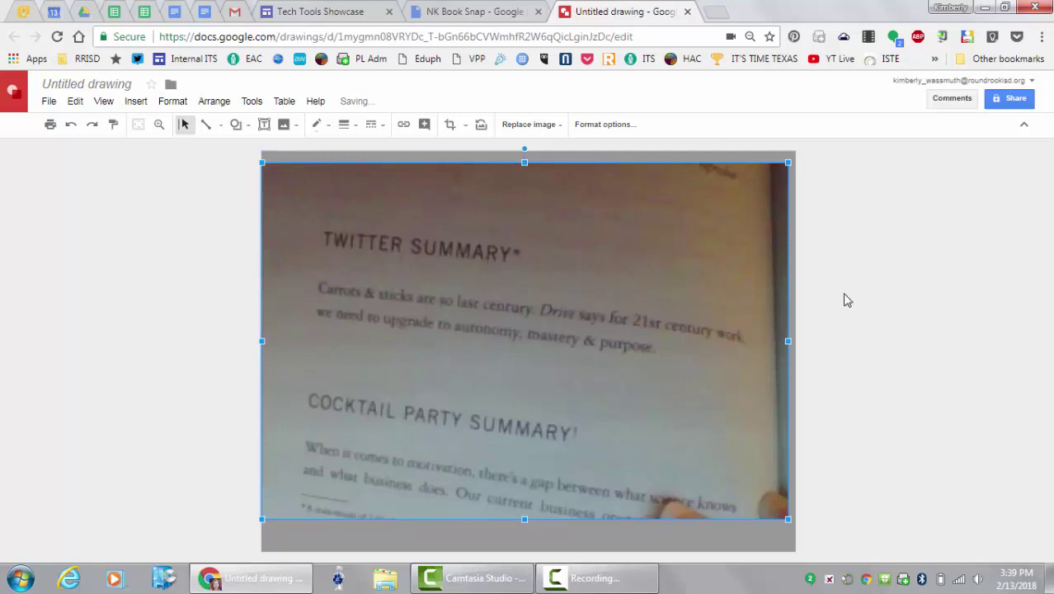
drag(689, 301, 693, 313)
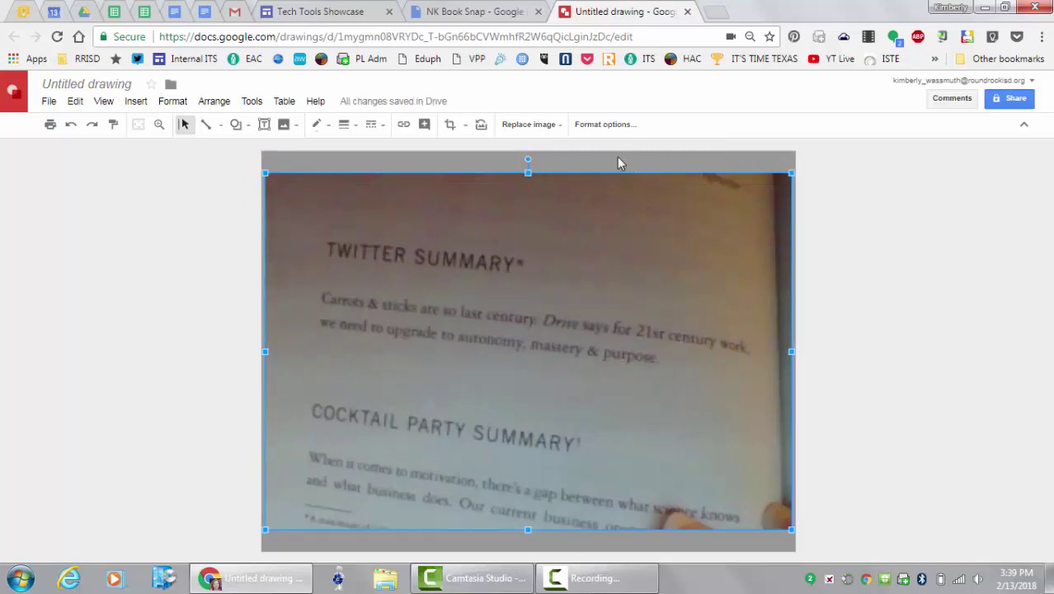
Insert word art reading "What works and what doesn't" over the photo
click(137, 101)
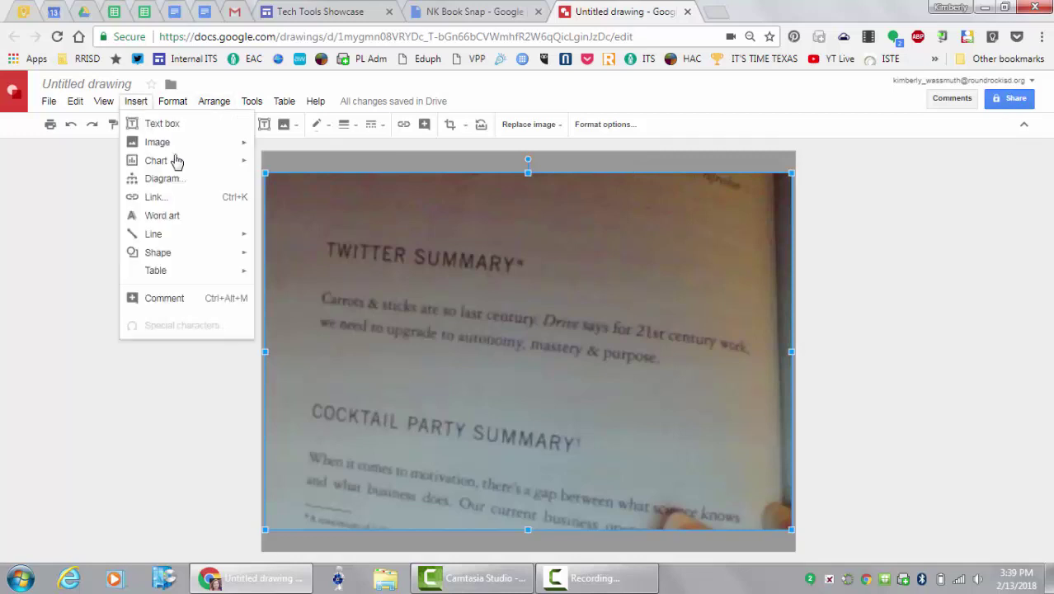
click(179, 219)
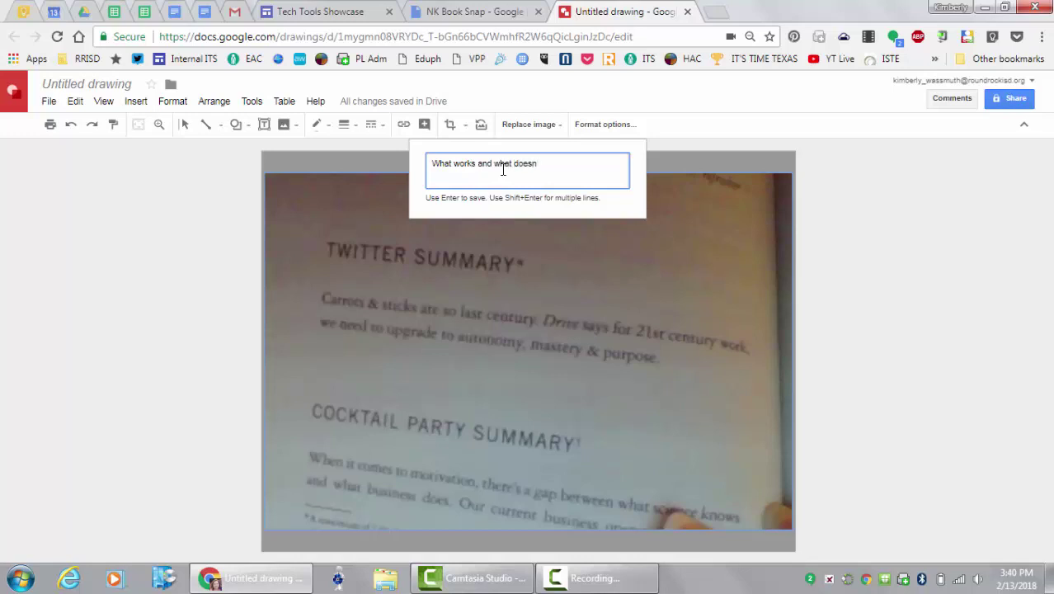
key(Return)
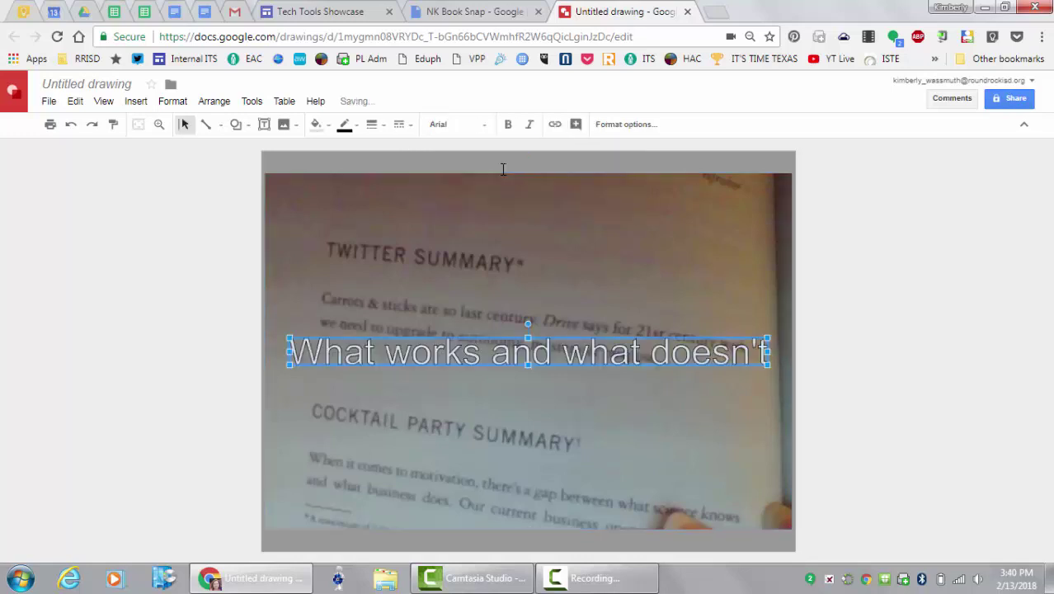
Give the word art a red fill and set its font to Happy Monkey
click(317, 125)
click(335, 209)
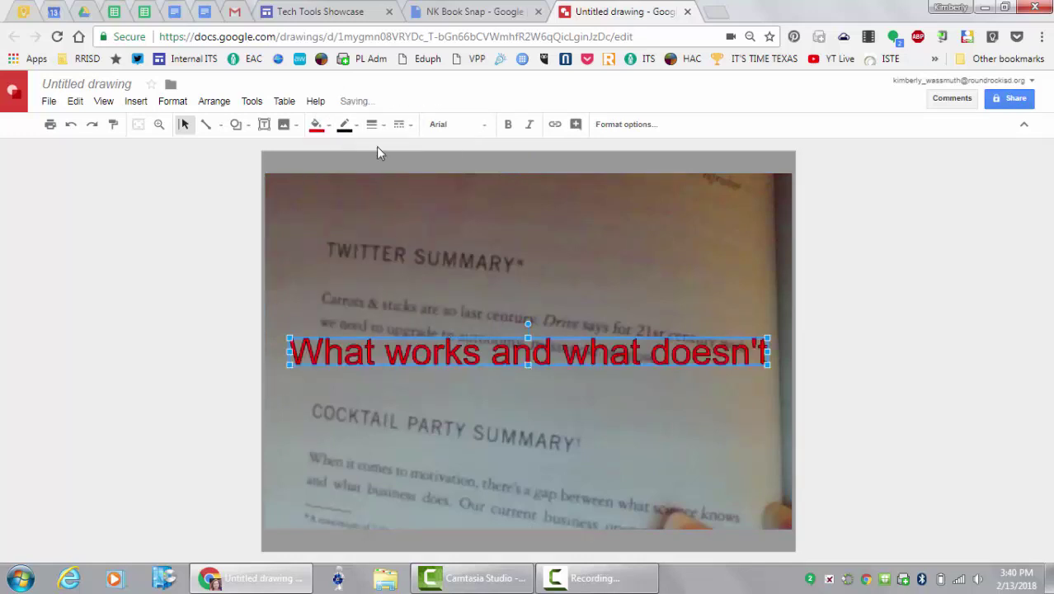
click(487, 130)
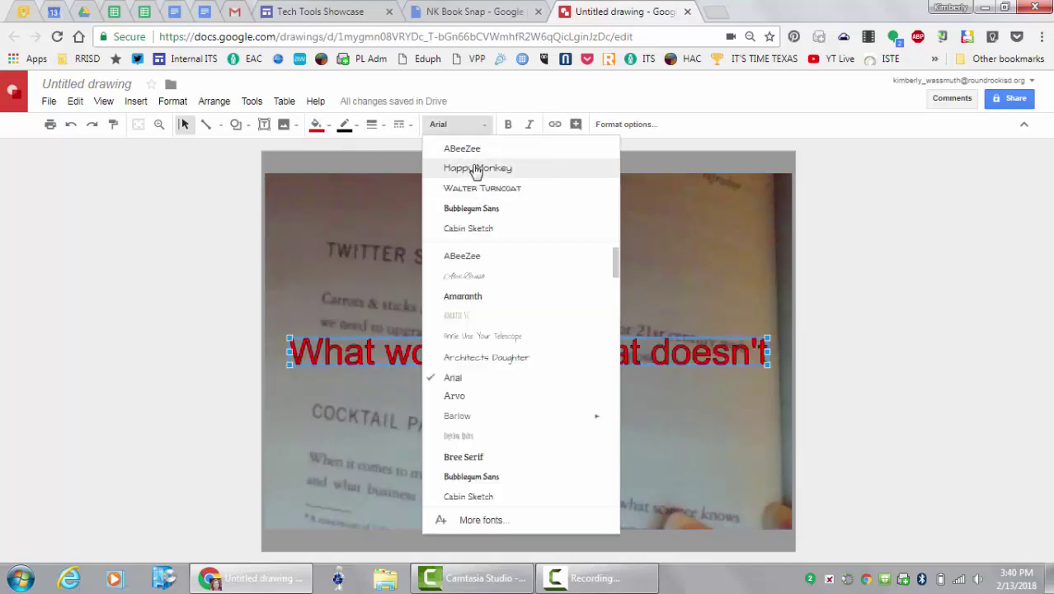
click(471, 165)
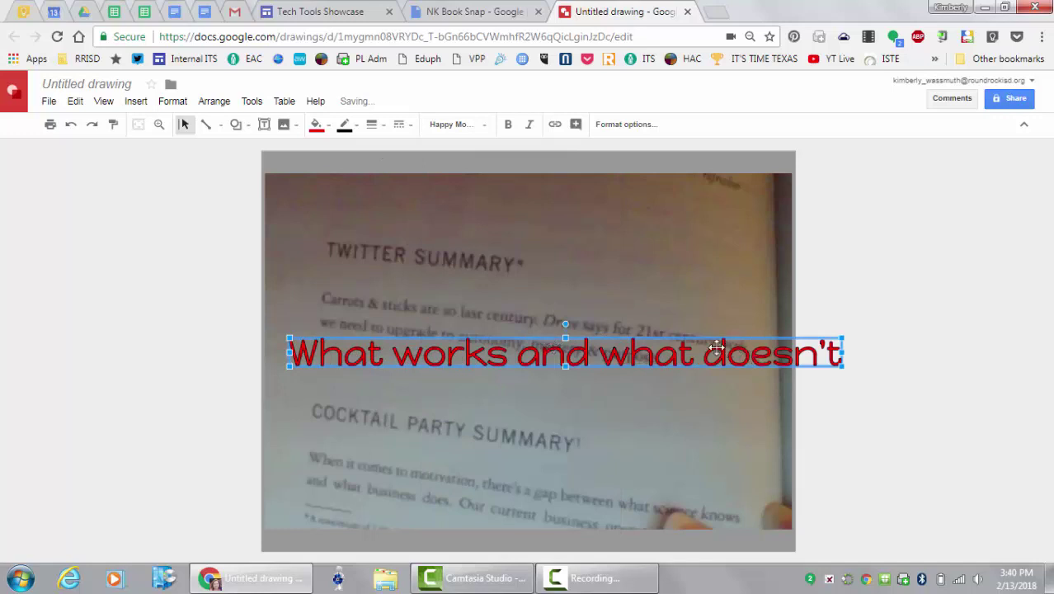
double_click(578, 339)
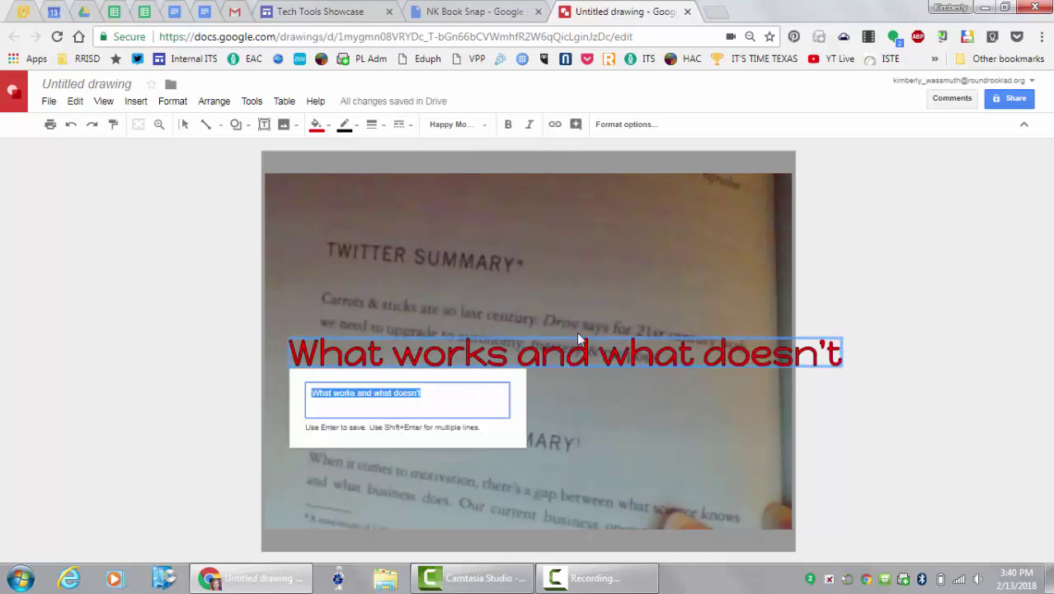
click(527, 355)
double_click(499, 361)
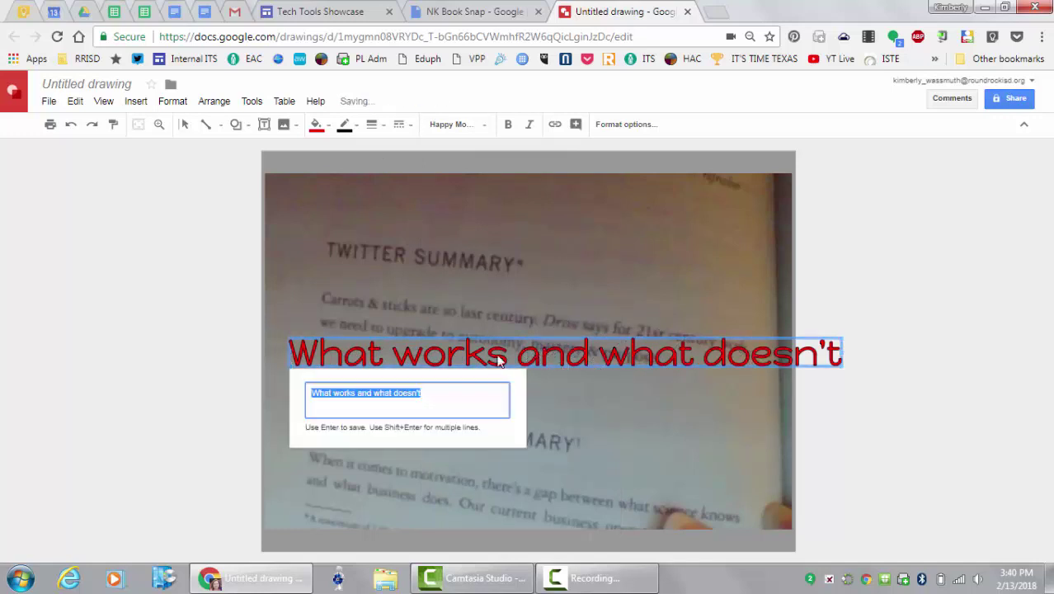
click(376, 396)
key(Return)
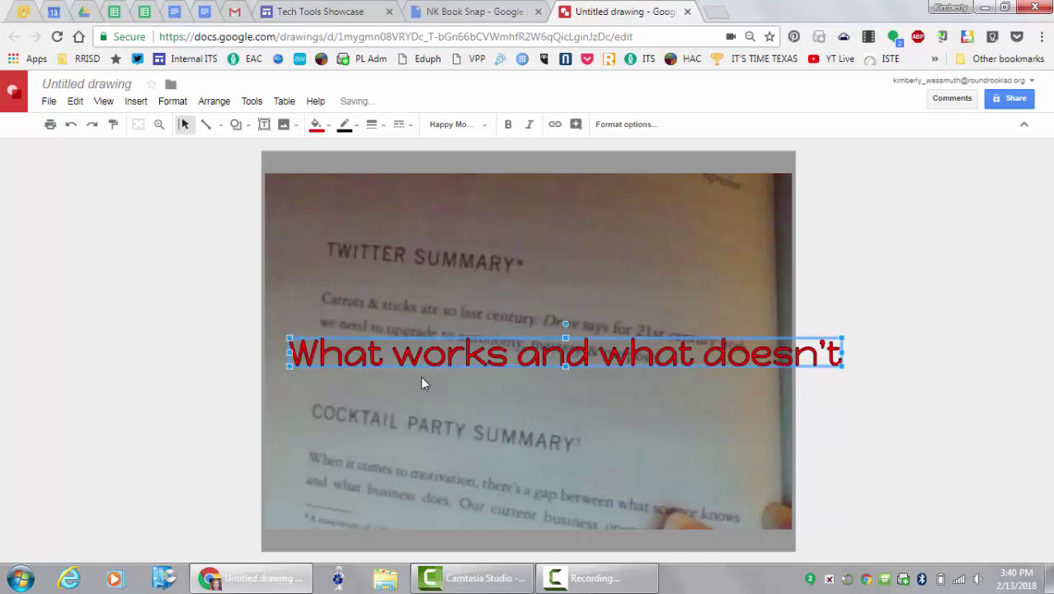
Break the word art onto two lines before the second "what" and move it to the photo's upper-right corner
double_click(508, 367)
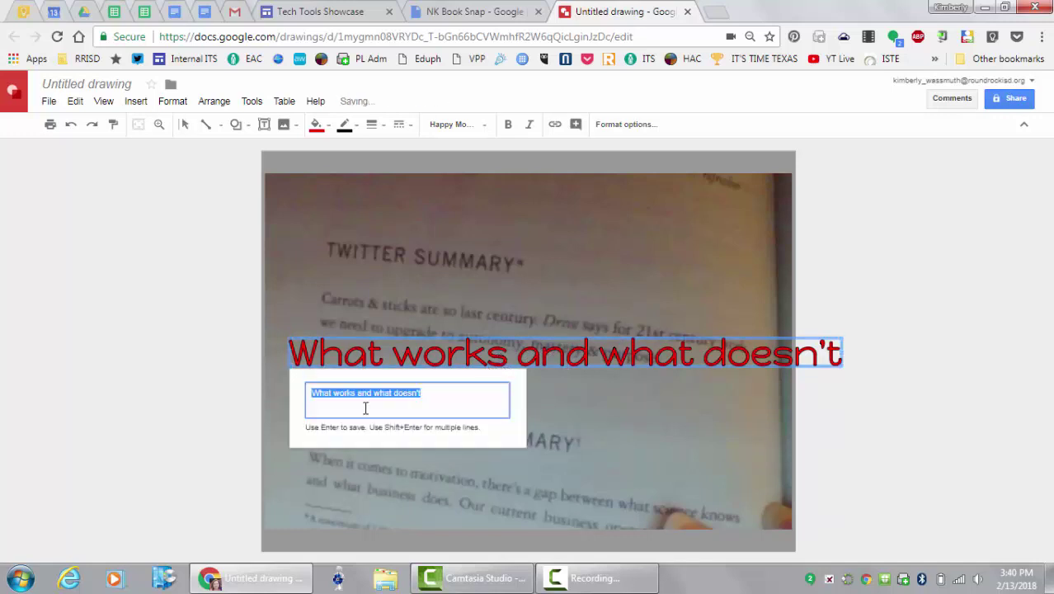
click(377, 393)
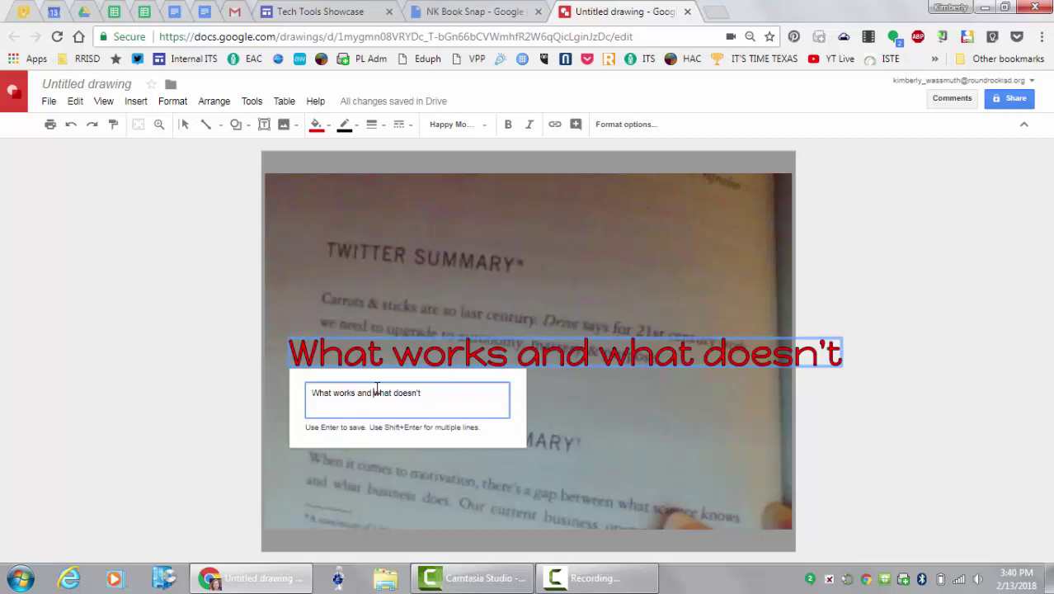
key(shift+Return)
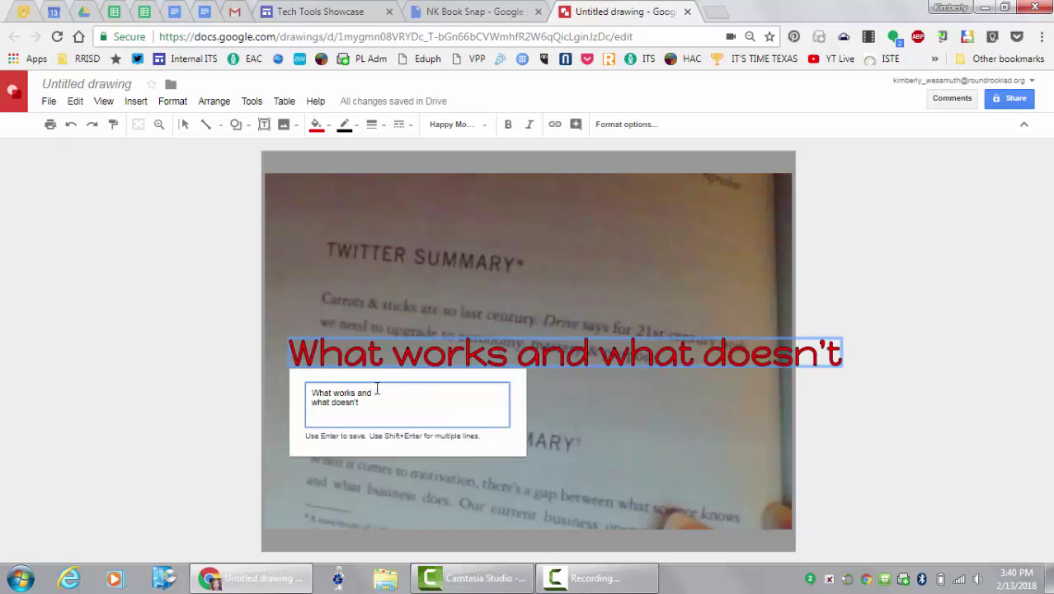
key(Return)
drag(382, 377, 584, 210)
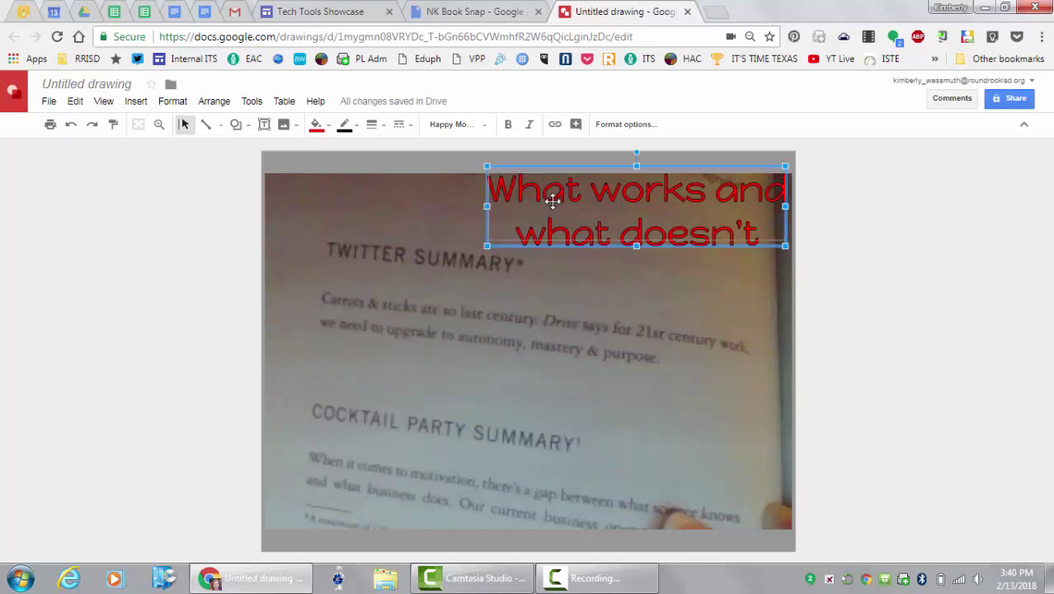
Move the word art to the photo's lower-right area and draw a rectangle slightly larger than the text over it
drag(552, 200, 553, 194)
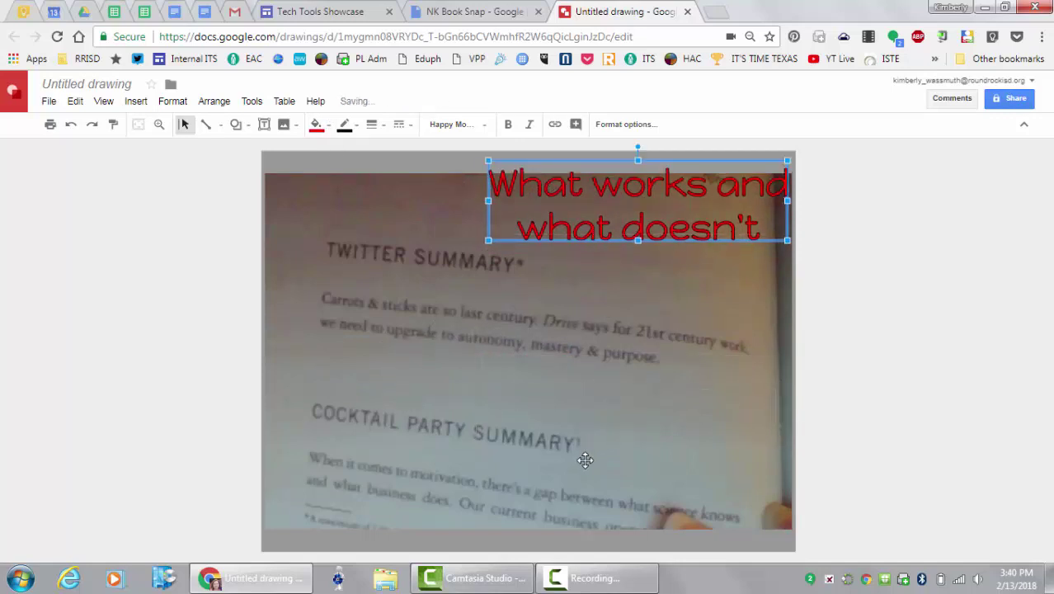
drag(585, 460, 569, 396)
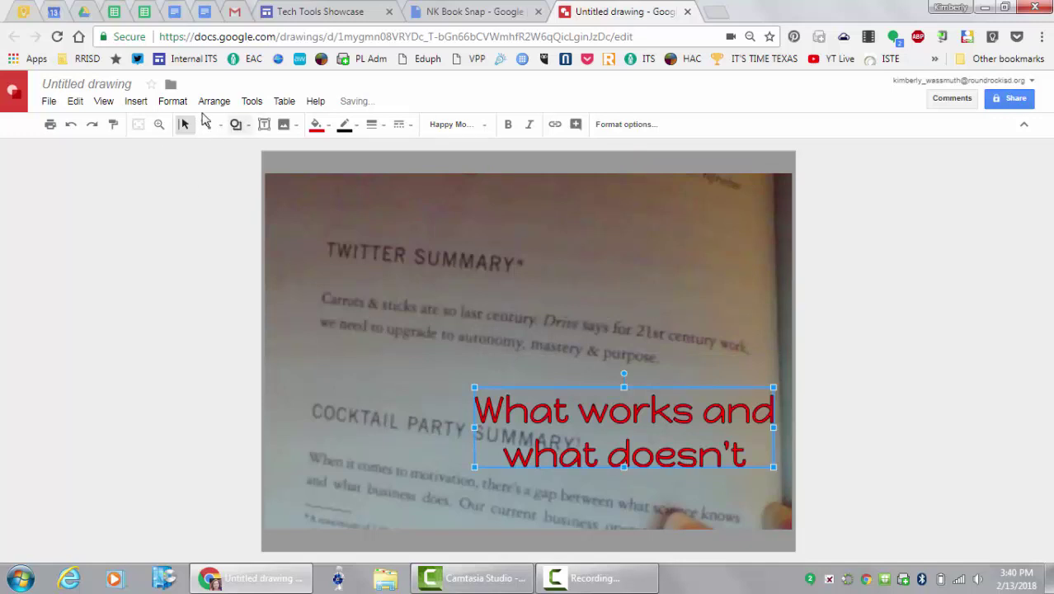
click(137, 101)
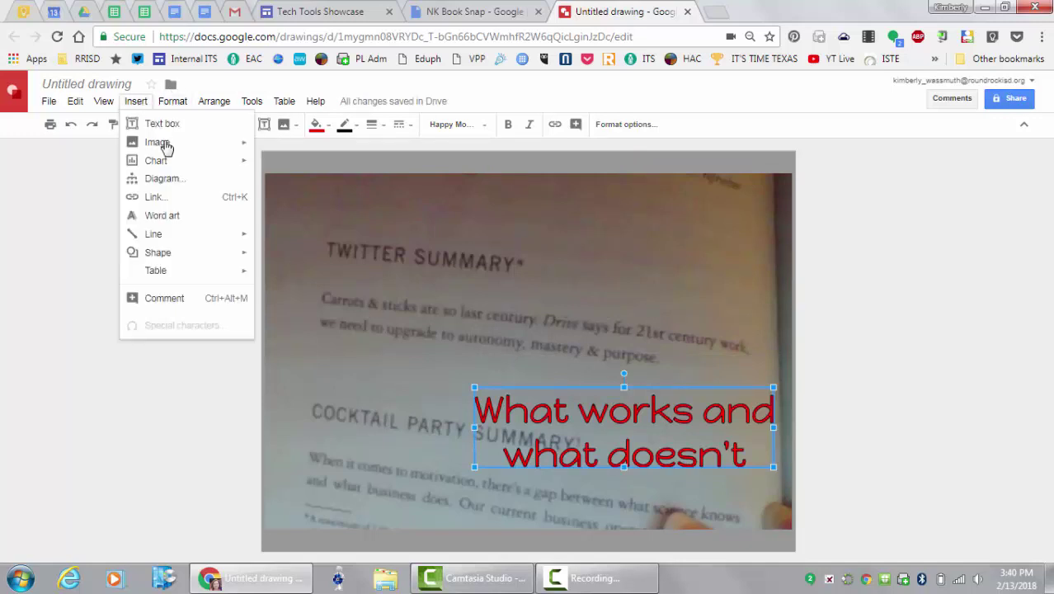
mouse_move(210, 258)
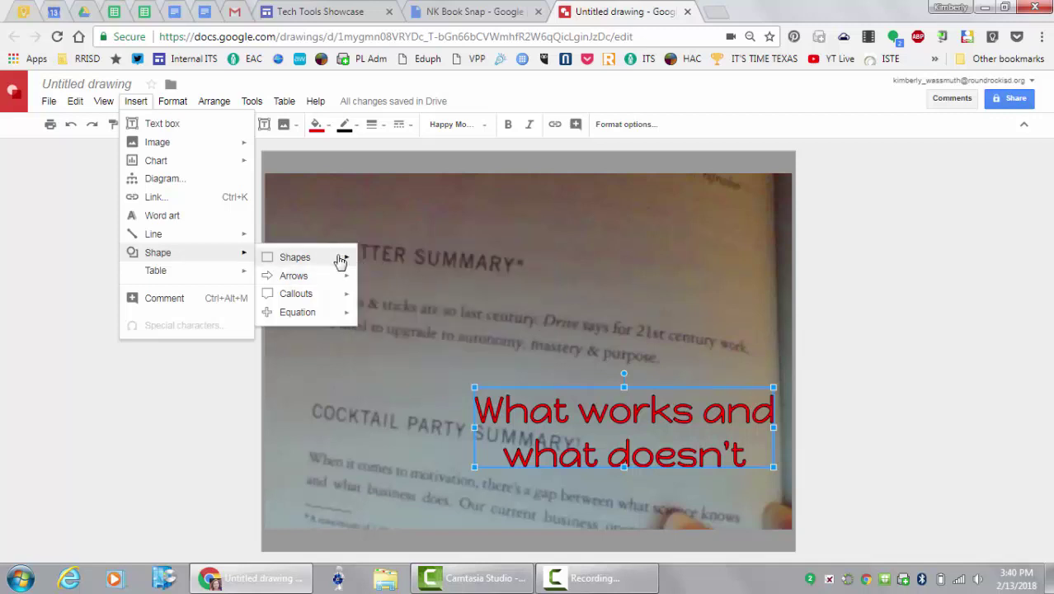
click(371, 275)
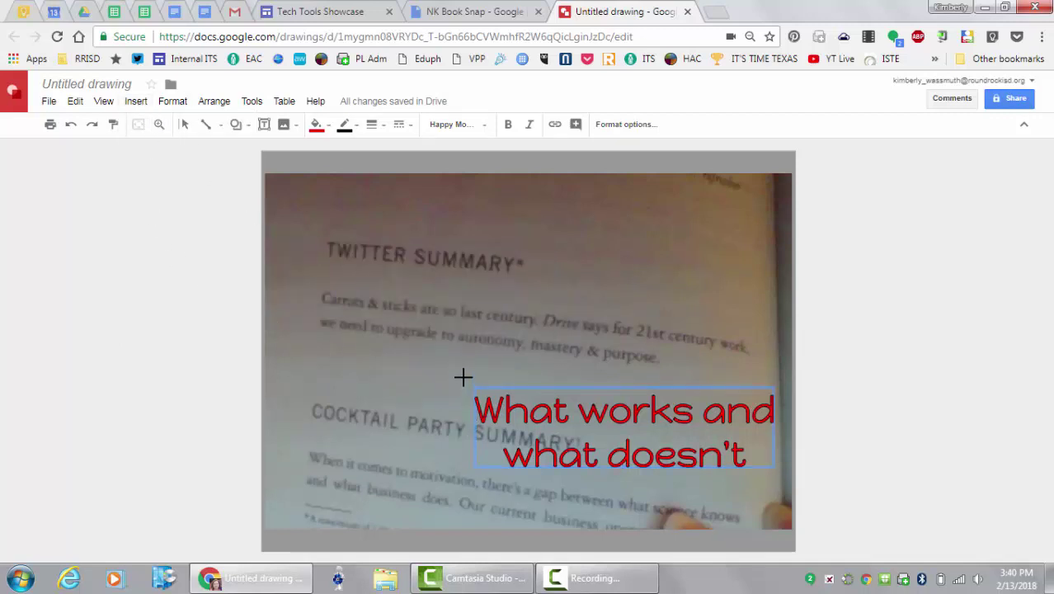
drag(502, 488, 787, 488)
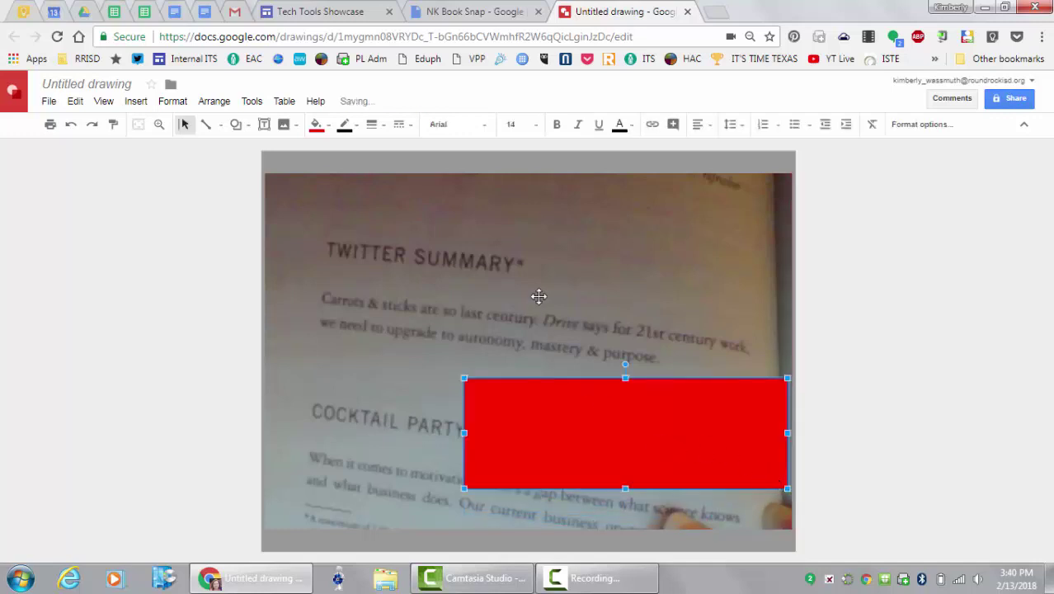
Fill the rectangle with light orange and send it backward one level, behind the word art
click(316, 125)
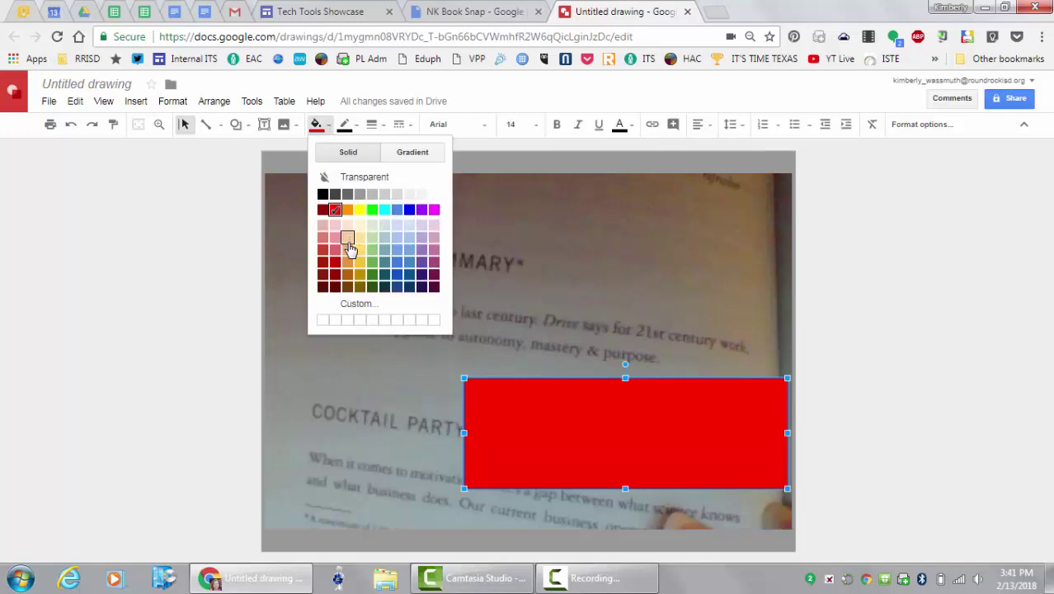
click(349, 249)
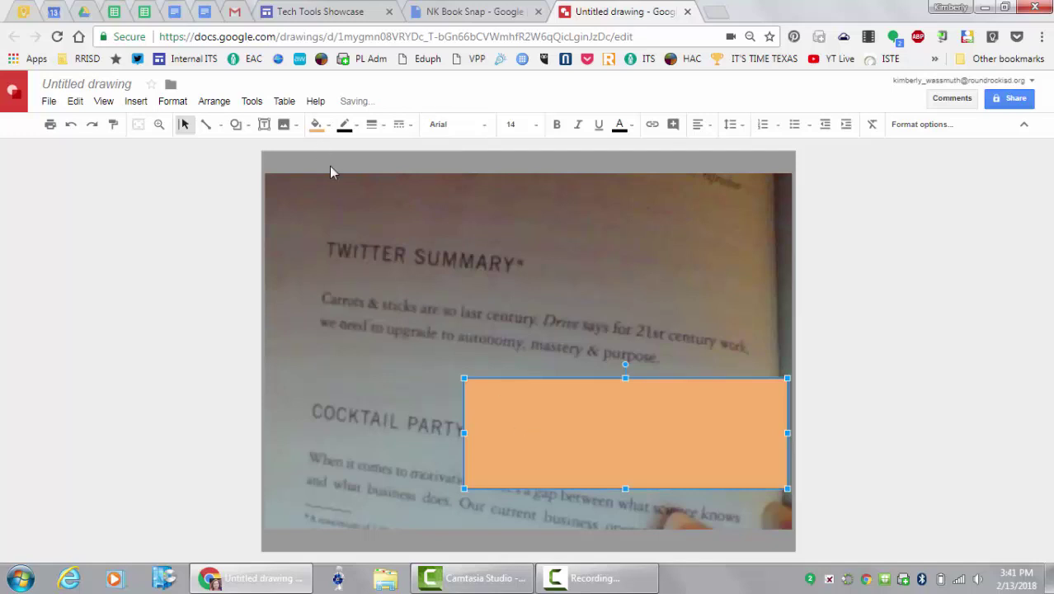
click(216, 102)
mouse_move(245, 132)
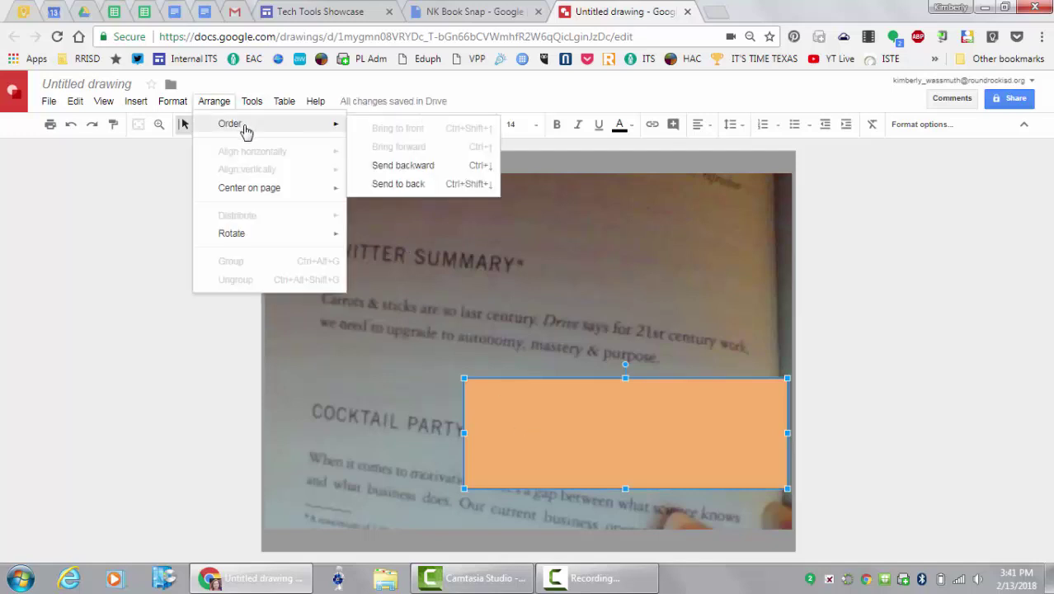
click(410, 169)
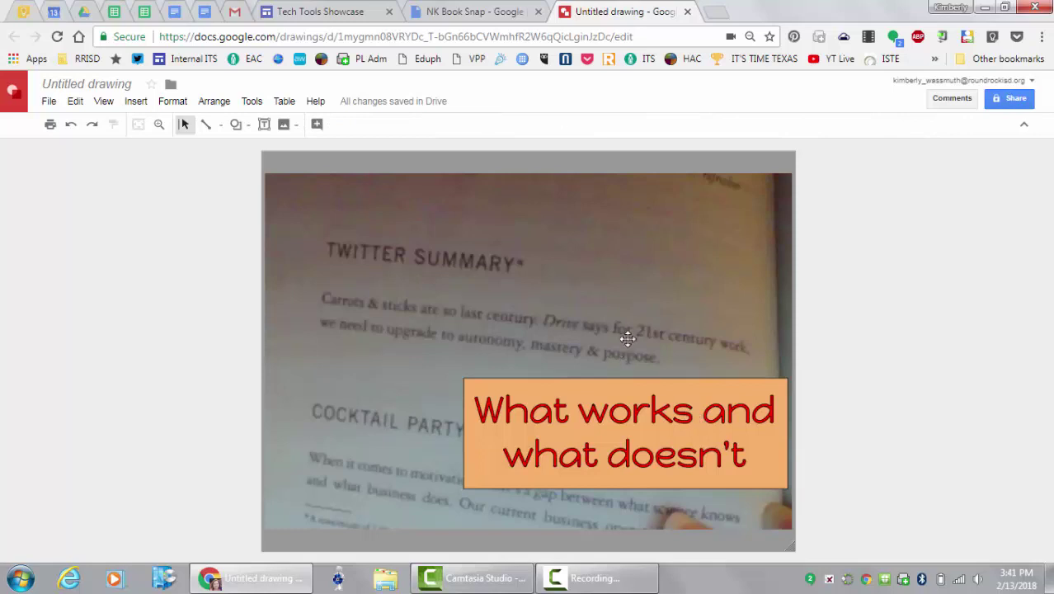
Search the web for "carrot stick" images to insert into the drawing
click(136, 101)
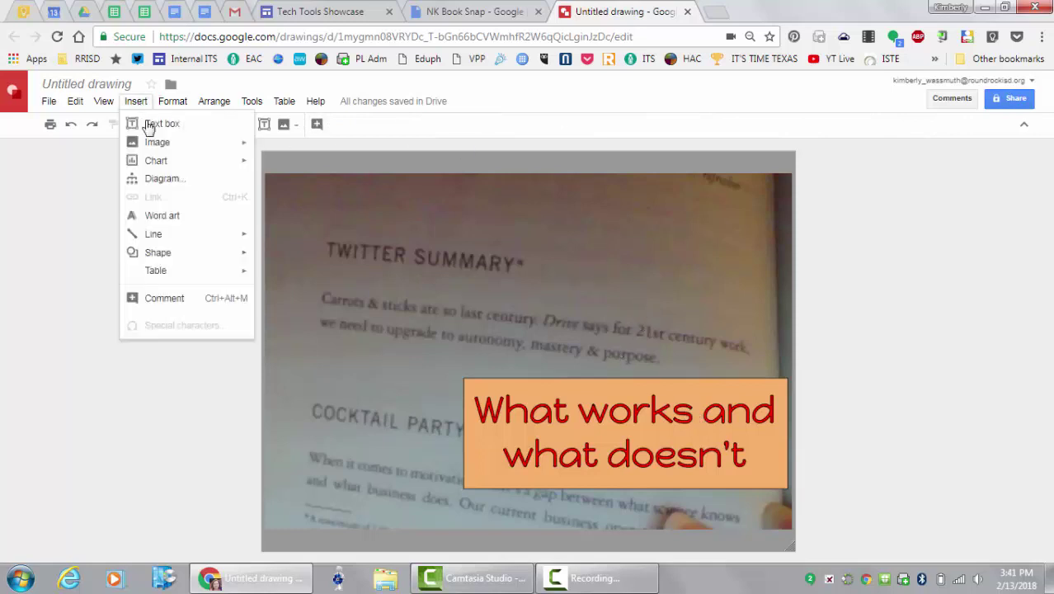
mouse_move(155, 144)
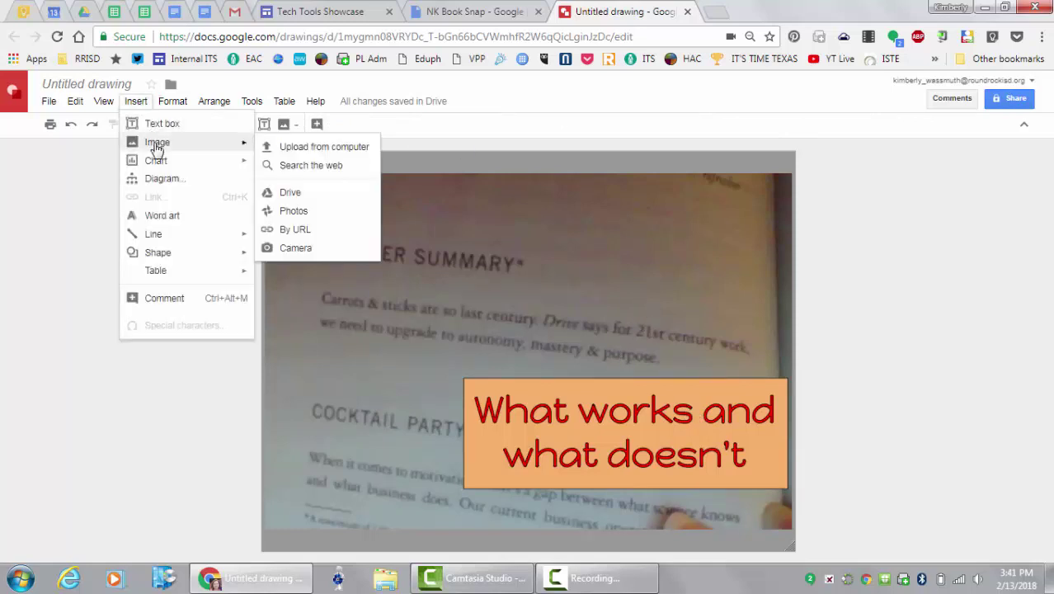
click(302, 167)
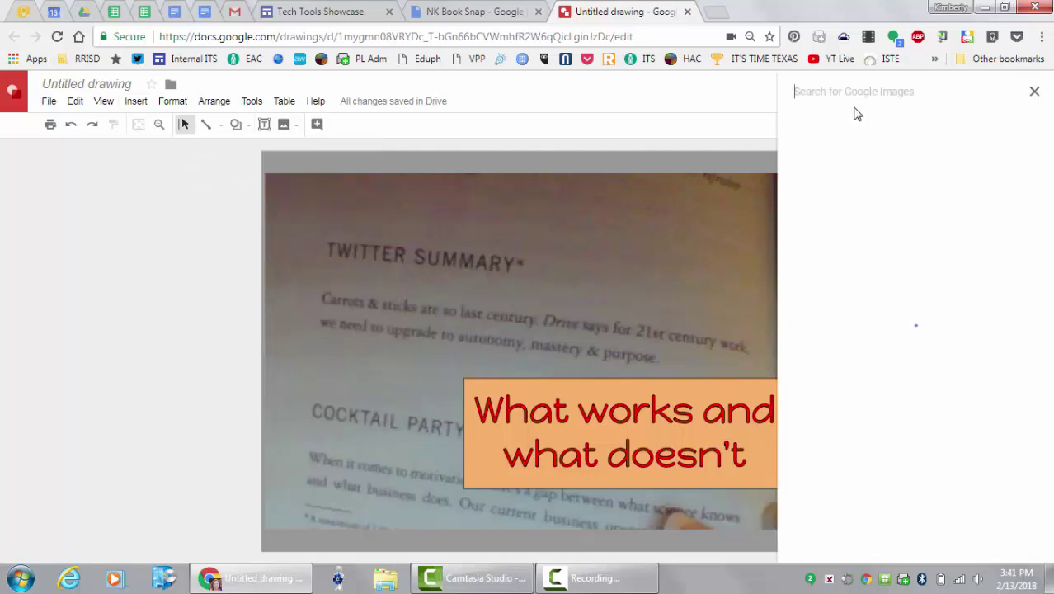
text(car)
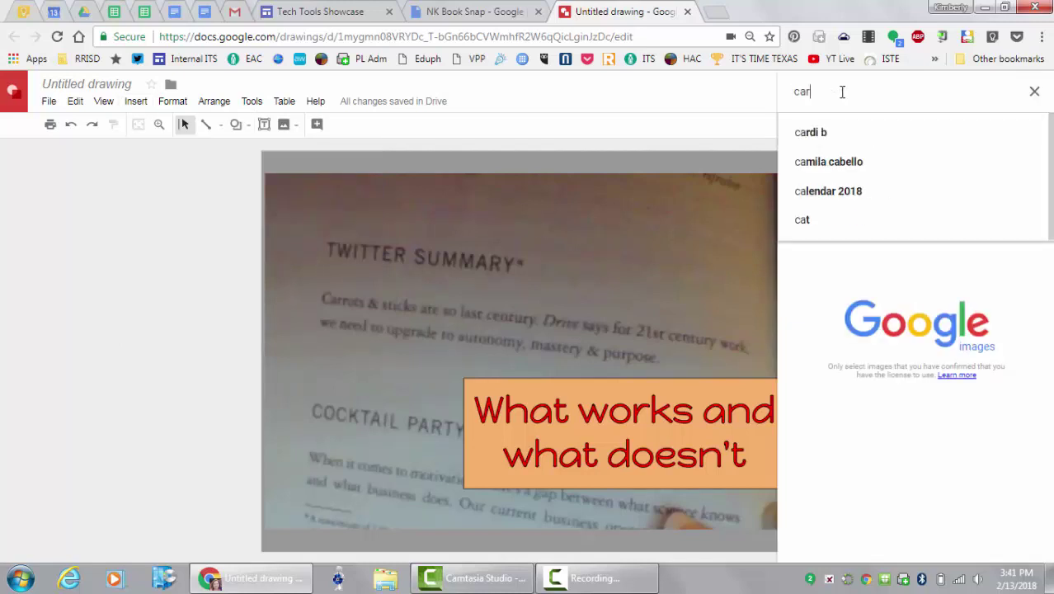
text(rot st)
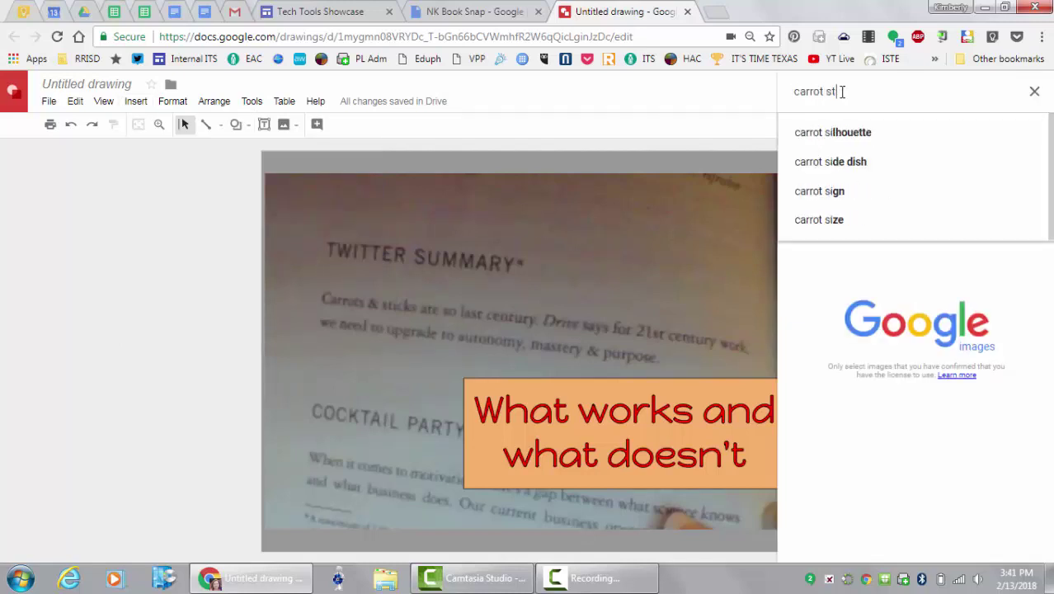
text(ick)
key(Return)
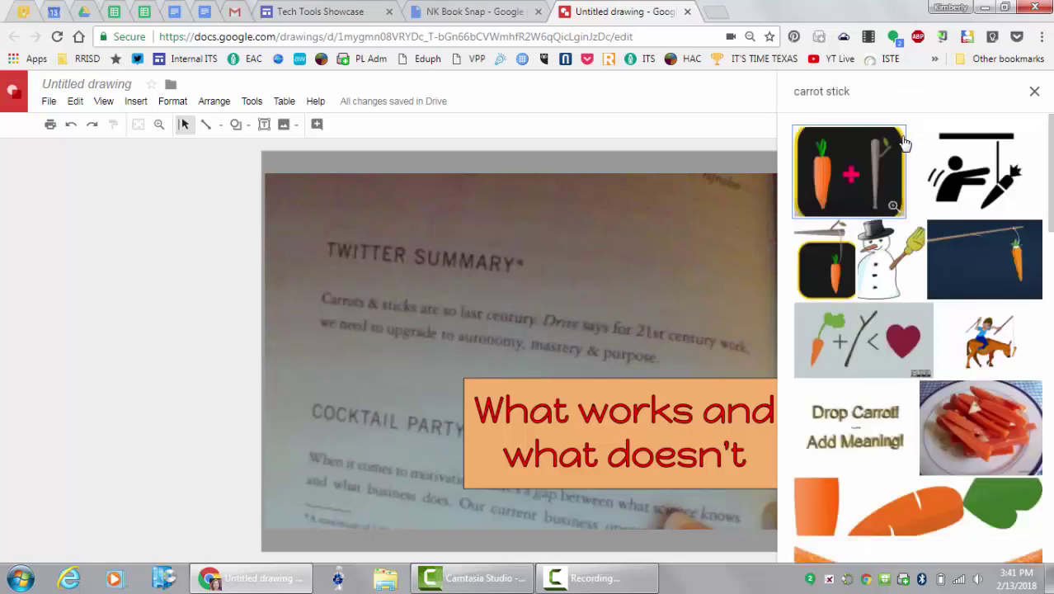